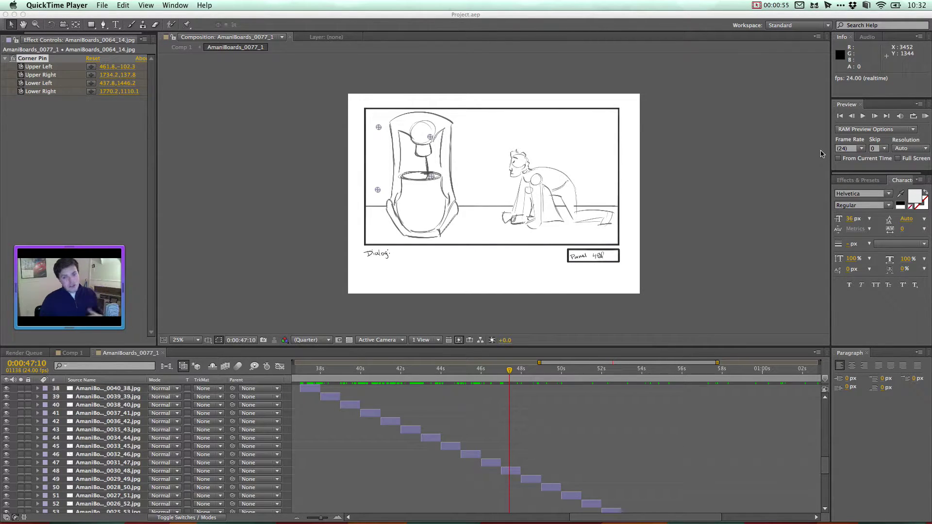
# - Return the animatic's playhead to 0:00
pyautogui.click(752, 169)
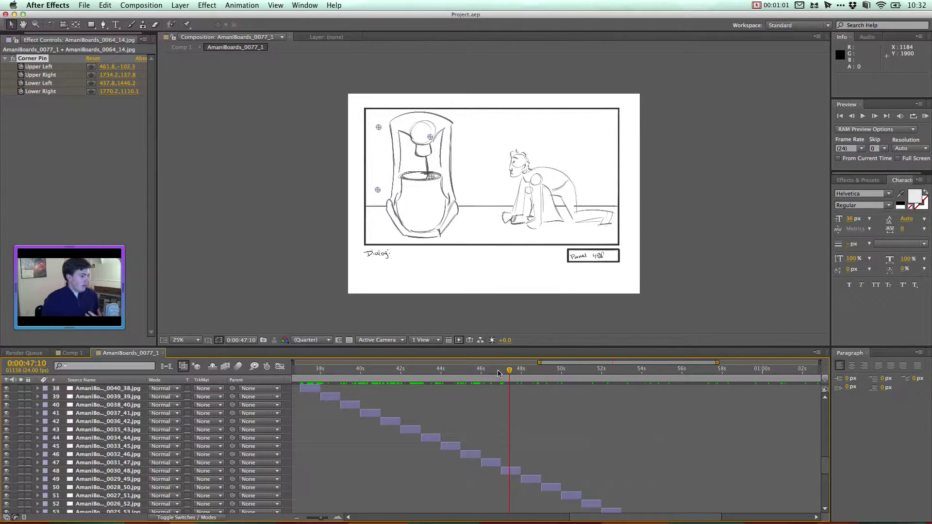
pyautogui.moveTo(498, 373); pyautogui.dragTo(296, 369)
pyautogui.scroll(10, 345, 404)
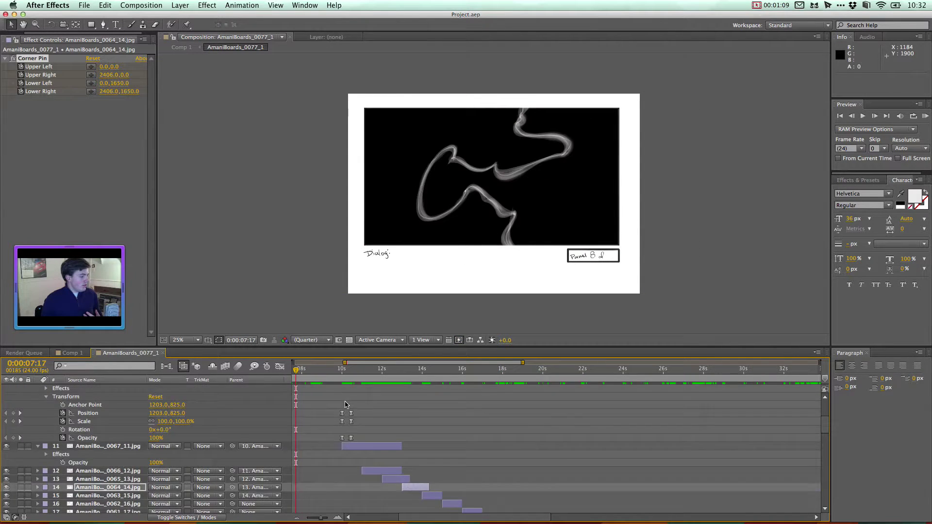
pyautogui.scroll(5, 345, 404)
pyautogui.press('Home')
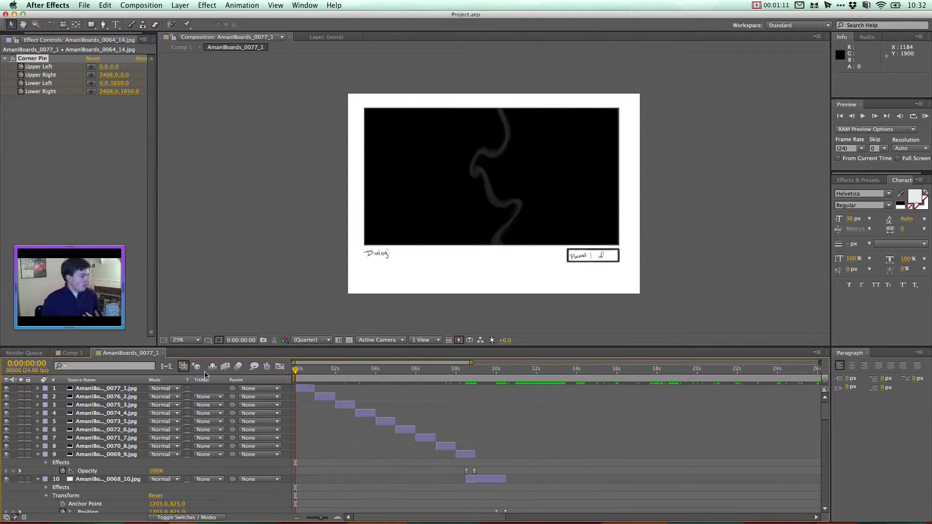
# - Show the Project panel's file list instead of Effect Controls, then move forward to the opening title frame
pyautogui.click(8, 43)
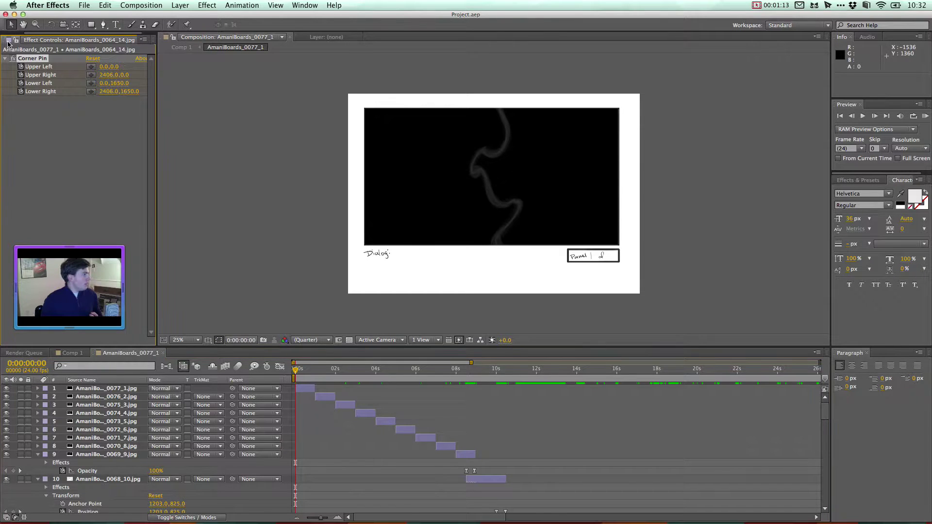
pyautogui.click(15, 40)
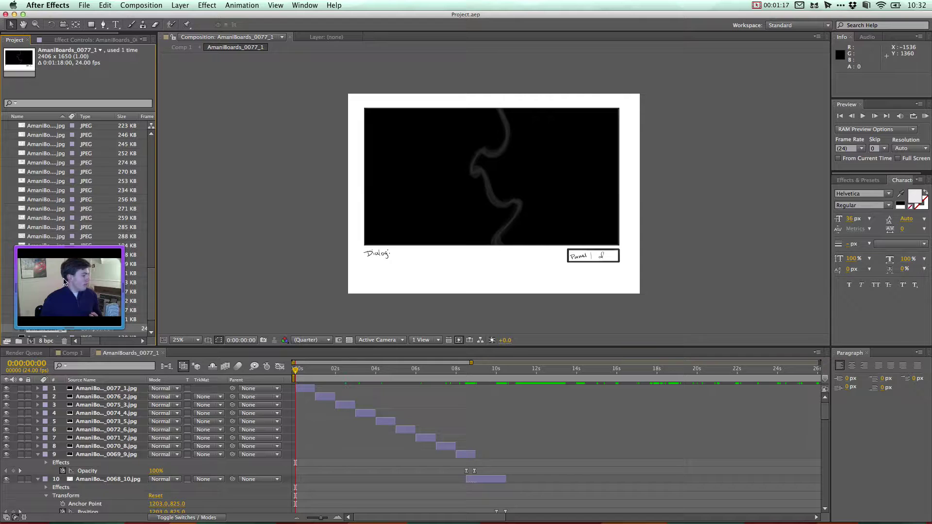
pyautogui.scroll(-3, 107, 409)
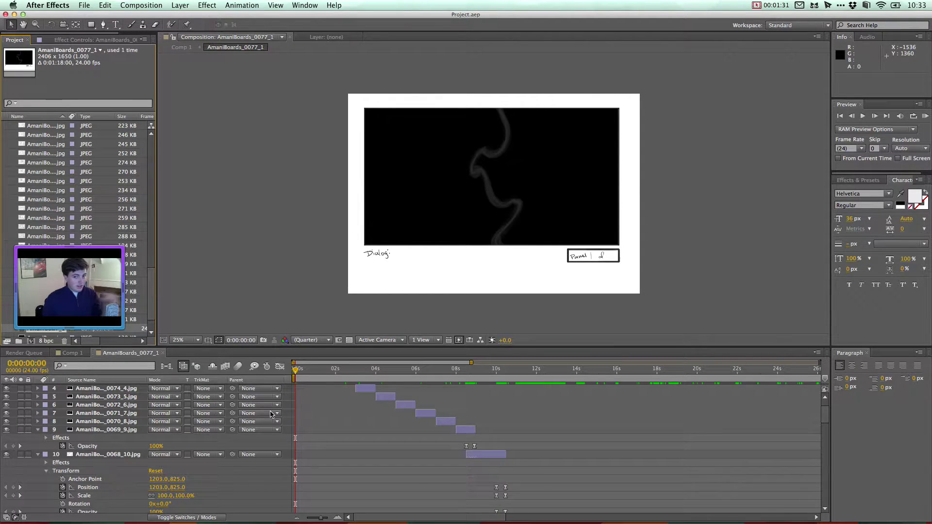
pyautogui.moveTo(295, 372); pyautogui.dragTo(721, 288)
# - Preview the animatic and stop it near 45 seconds, just before the Truck-Out panel
pyautogui.press('space')
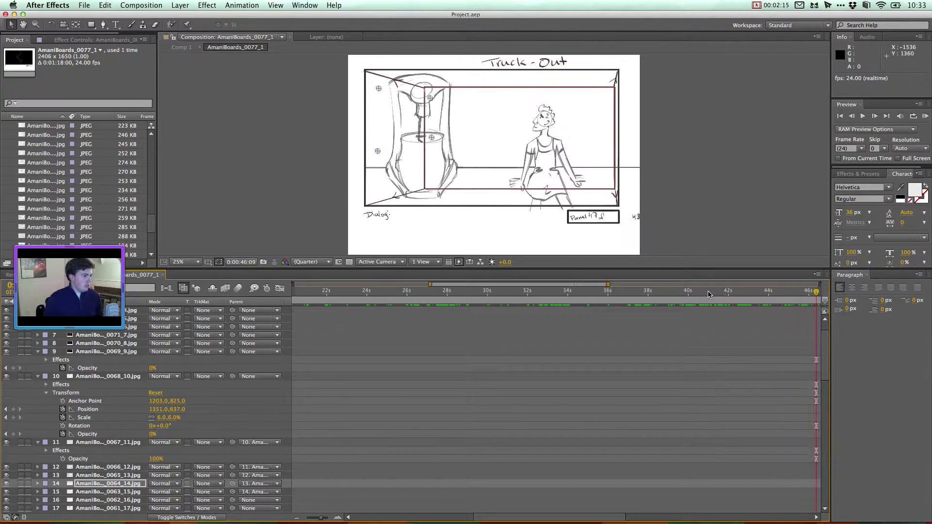
pyautogui.click(801, 294)
# - Select layer 47 (AmaniBoards_0031_47.jpg) and park the current time at 46 seconds on the Truck-Out panel
pyautogui.moveTo(802, 294); pyautogui.dragTo(814, 290)
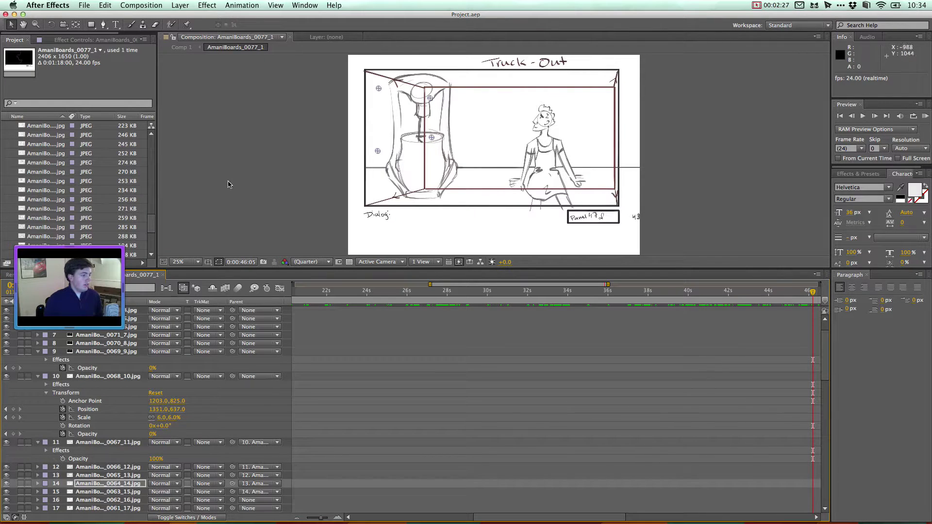
pyautogui.hscroll(5, 727, 365)
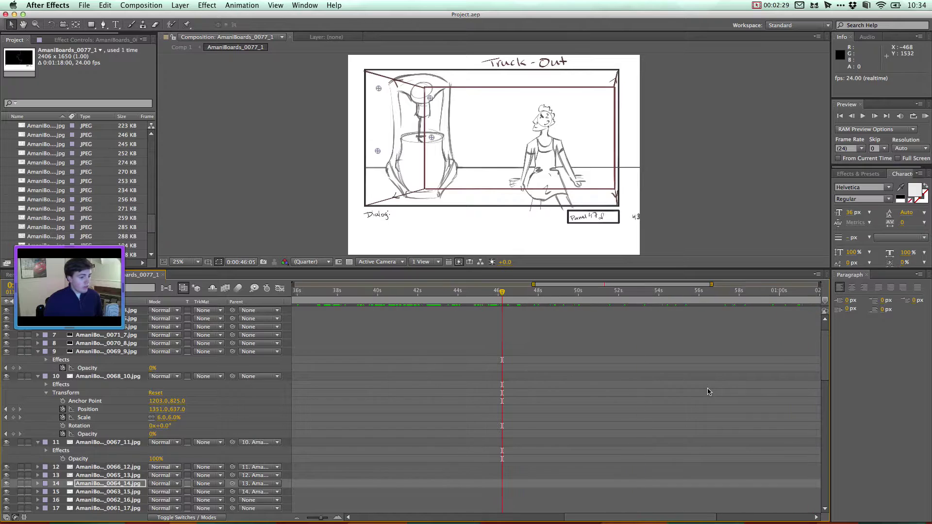
pyautogui.scroll(-10, 532, 374)
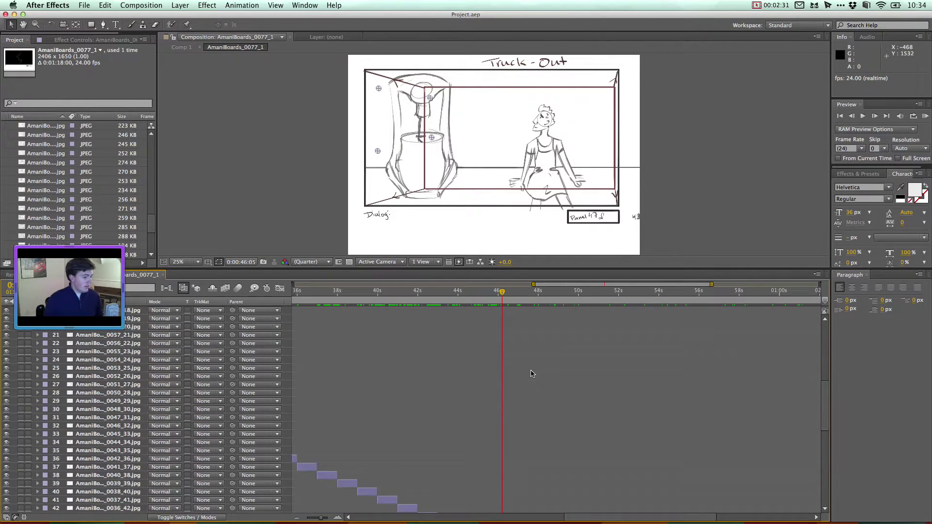
pyautogui.click(507, 460)
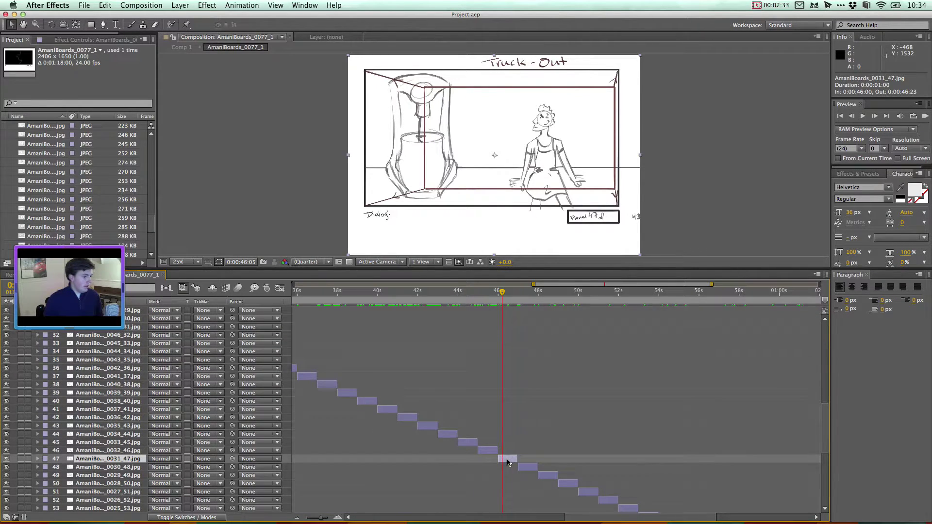
pyautogui.scroll(-3, 559, 403)
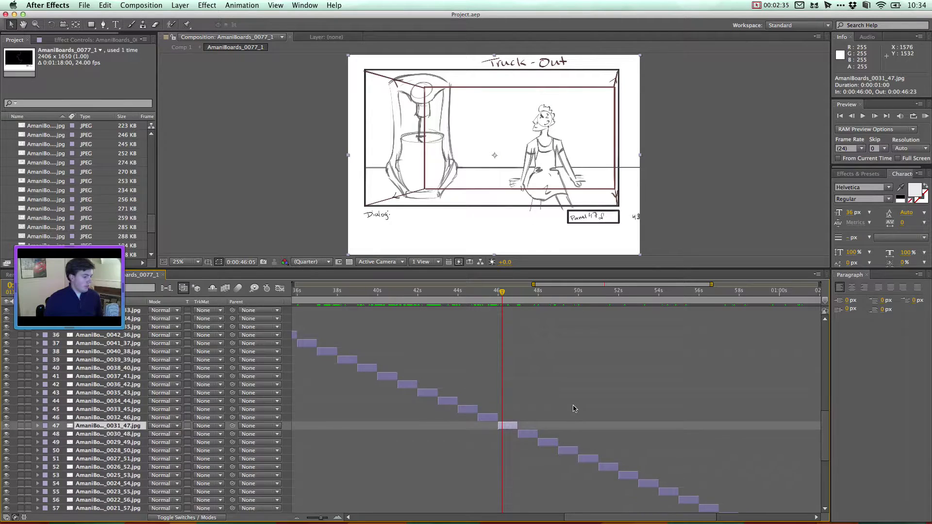
pyautogui.scroll(-2, 570, 388)
pyautogui.scroll(1, 572, 338)
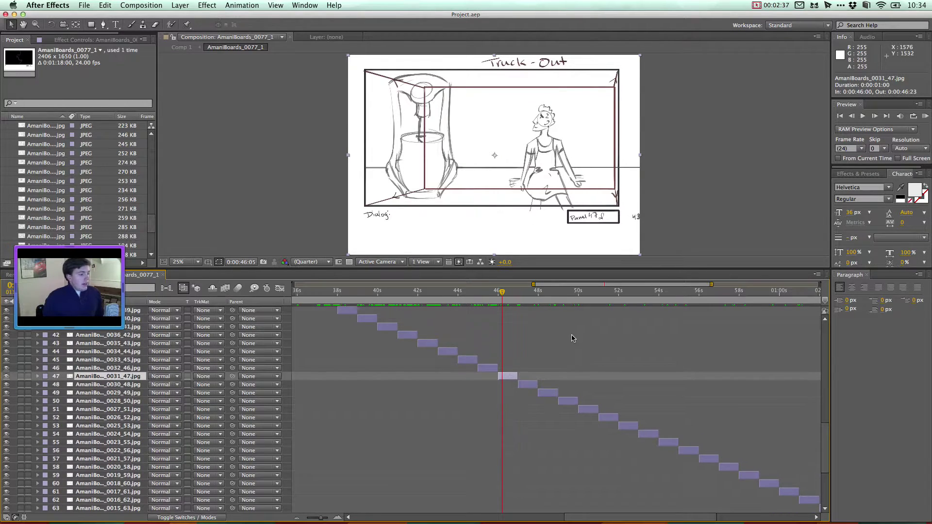
pyautogui.click(499, 292)
pyautogui.moveTo(500, 294); pyautogui.dragTo(498, 293)
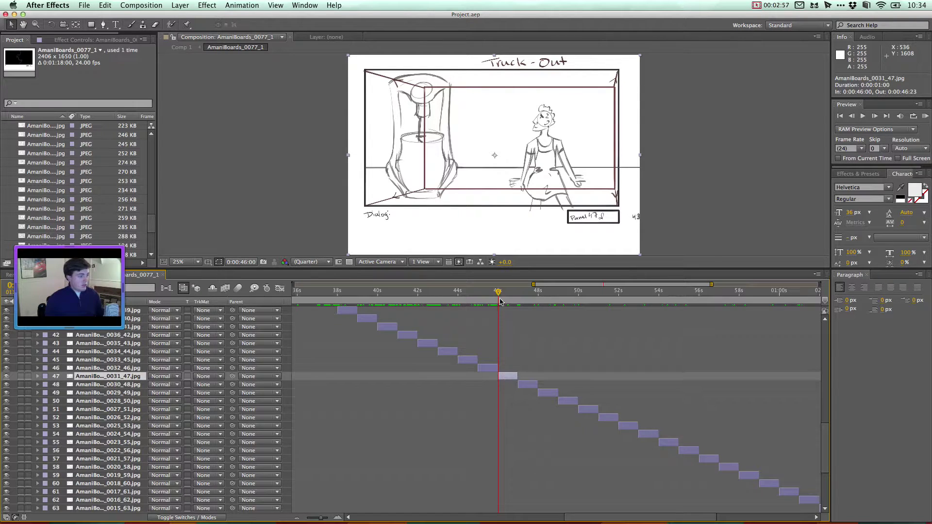
pyautogui.moveTo(500, 301)
pyautogui.mouseDown()
pyautogui.moveTo(515, 296)
pyautogui.moveTo(498, 297)
pyautogui.mouseUp()
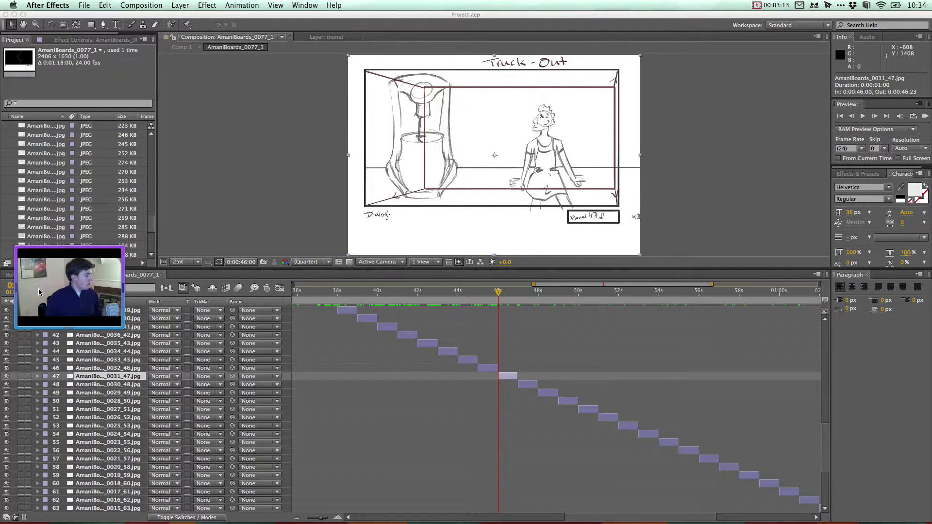
# - Show layer 47's Position property, reading 1203.0,825.0, then expand its transform properties
pyautogui.moveTo(39, 288); pyautogui.dragTo(838, 470)
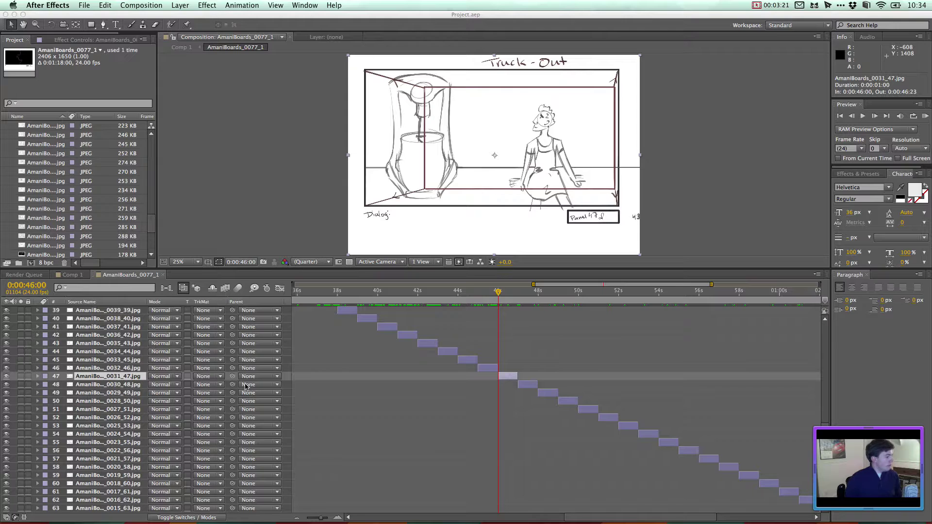
pyautogui.click(97, 378)
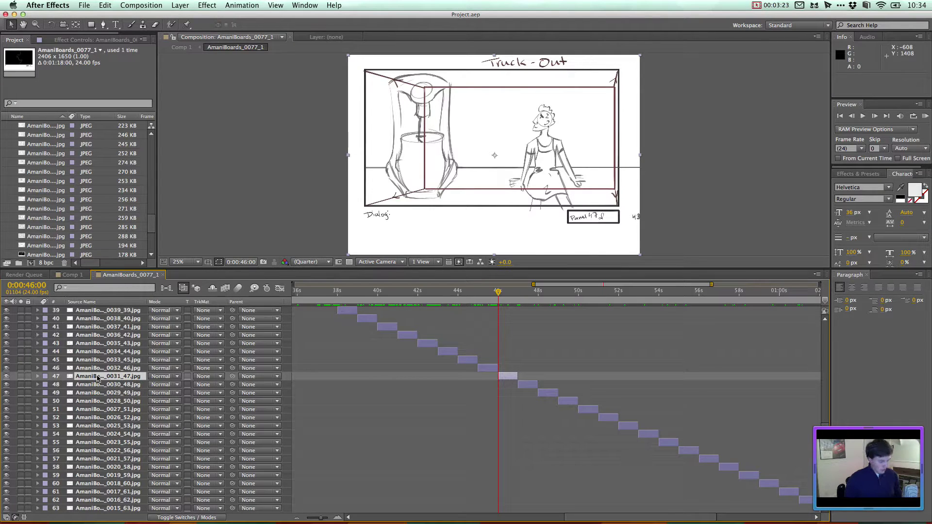
pyautogui.press('t')
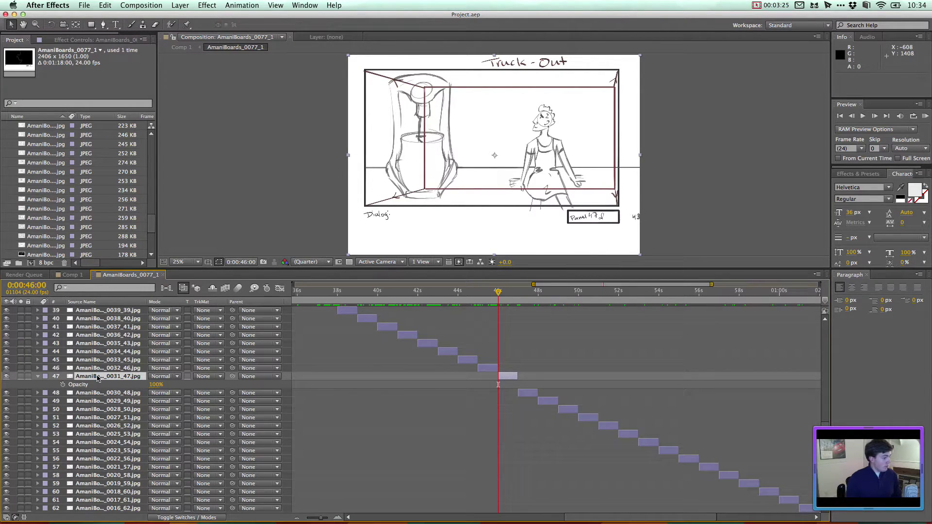
pyautogui.press('t')
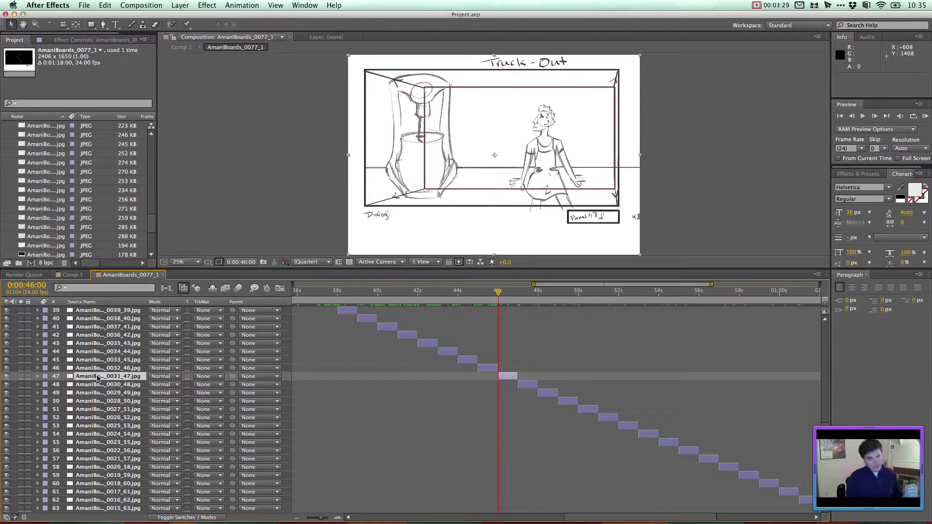
pyautogui.press('p')
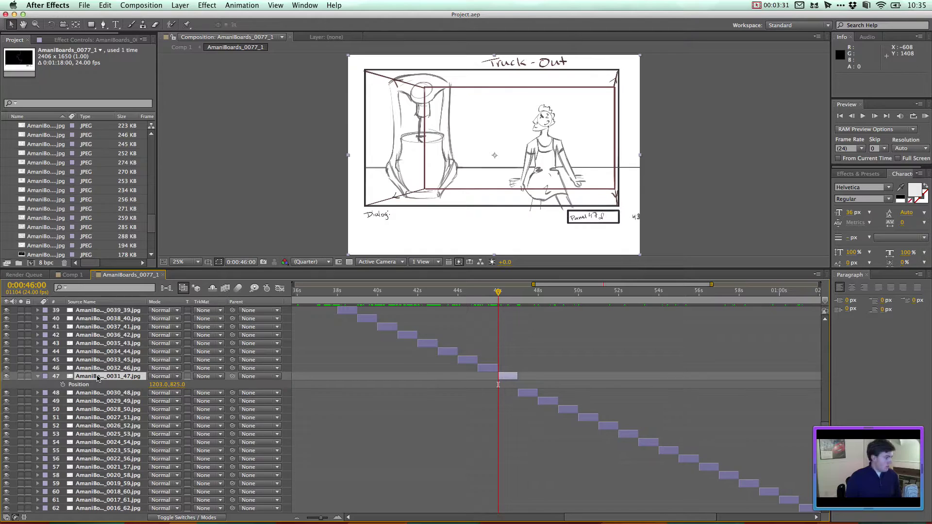
pyautogui.doubleClick(38, 377)
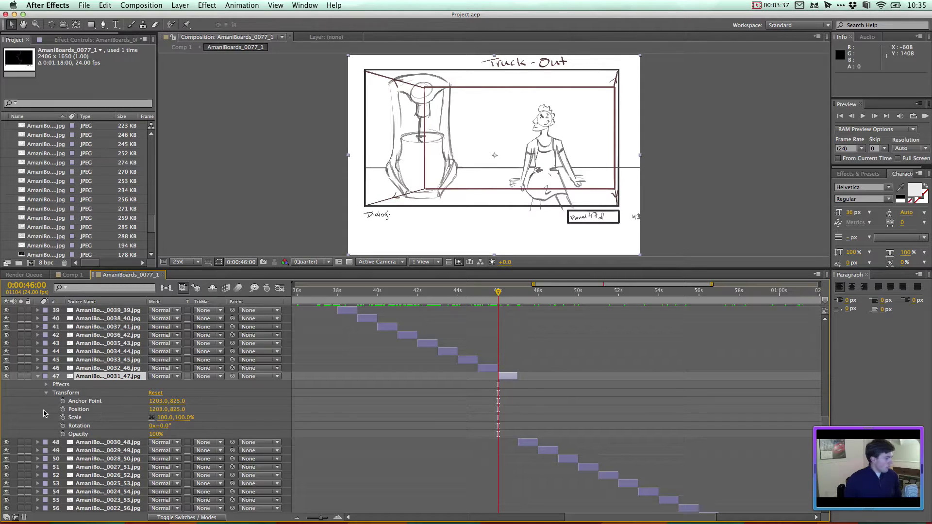
# - Add Position and Scale keyframes to layer 47 at 46:00 and 46:11, then return to 46:00
pyautogui.click(62, 409)
pyautogui.click(63, 418)
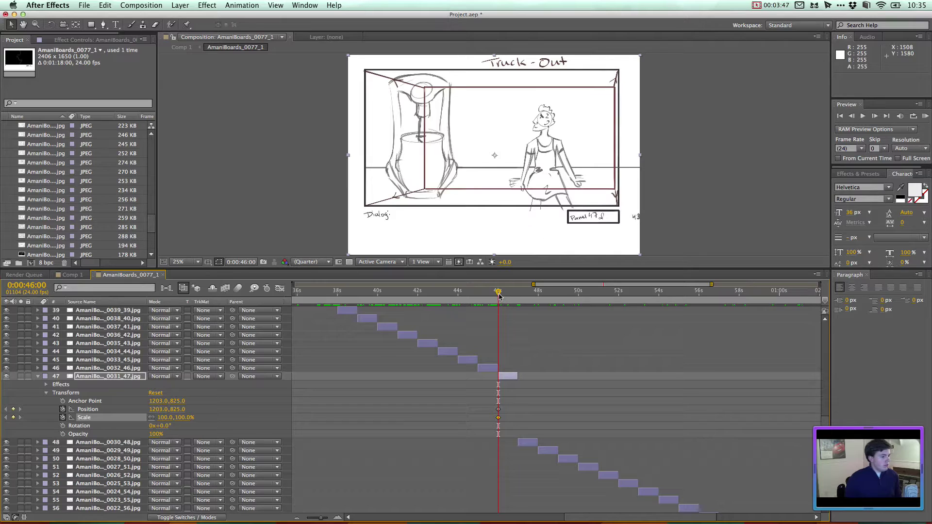
pyautogui.moveTo(499, 296); pyautogui.dragTo(509, 291)
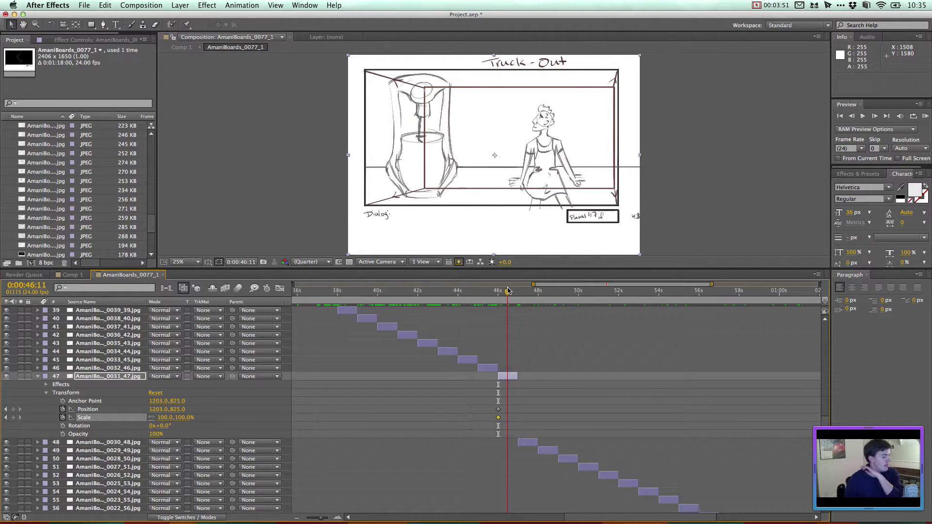
pyautogui.click(13, 409)
pyautogui.click(13, 417)
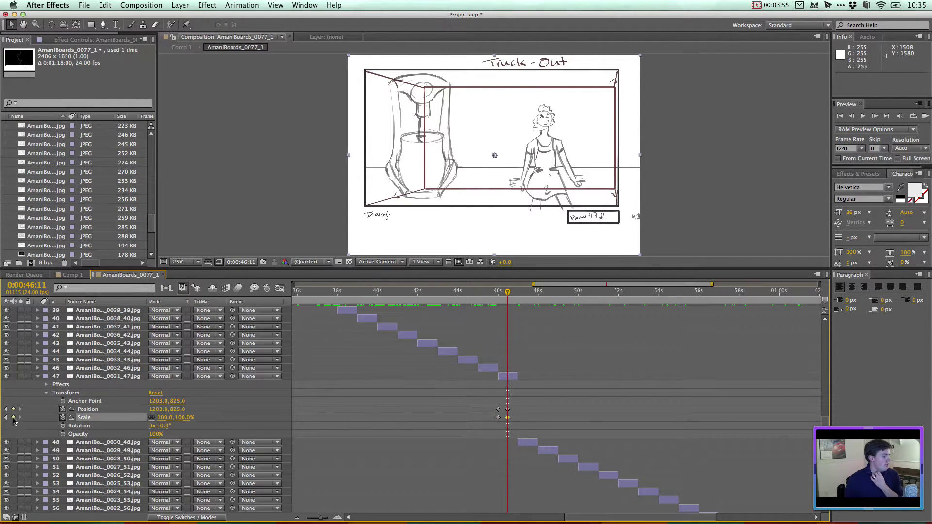
pyautogui.moveTo(510, 293)
pyautogui.mouseDown()
pyautogui.moveTo(498, 293)
pyautogui.moveTo(505, 293)
pyautogui.mouseUp()
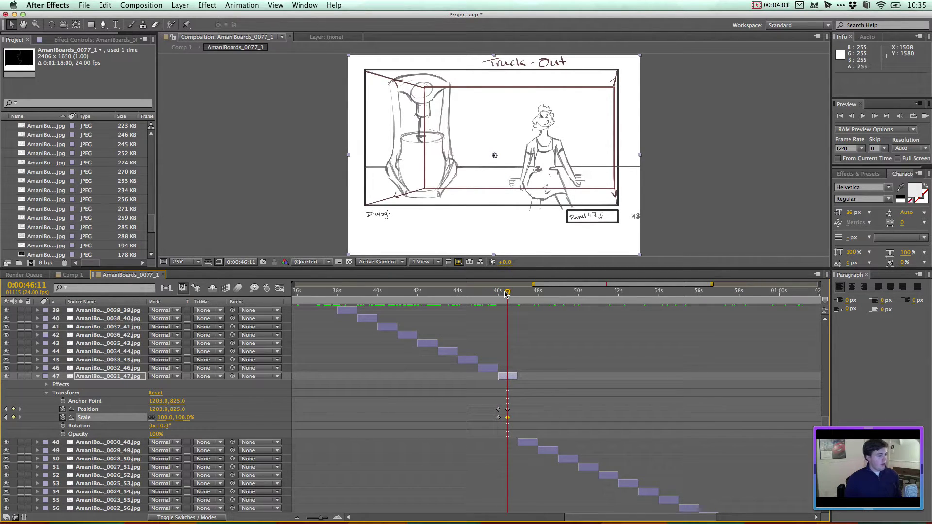
pyautogui.moveTo(506, 293)
pyautogui.mouseDown()
pyautogui.moveTo(496, 293)
pyautogui.moveTo(531, 294)
pyautogui.moveTo(516, 298)
pyautogui.mouseUp()
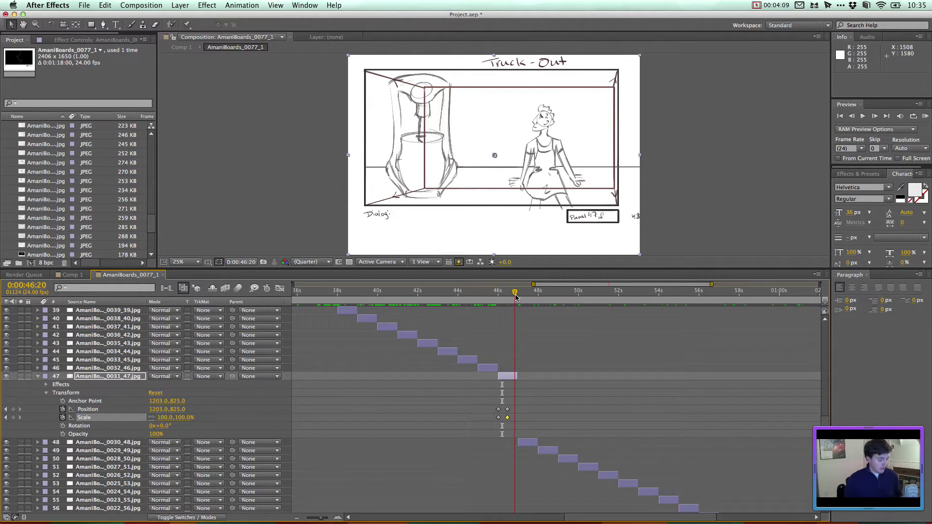
# - Go to the 46:00 keyframe and begin enlarging the panel to about 111%, shifting it down-left
pyautogui.press('j')
pyautogui.press('j')
pyautogui.press('k')
pyautogui.press('j')
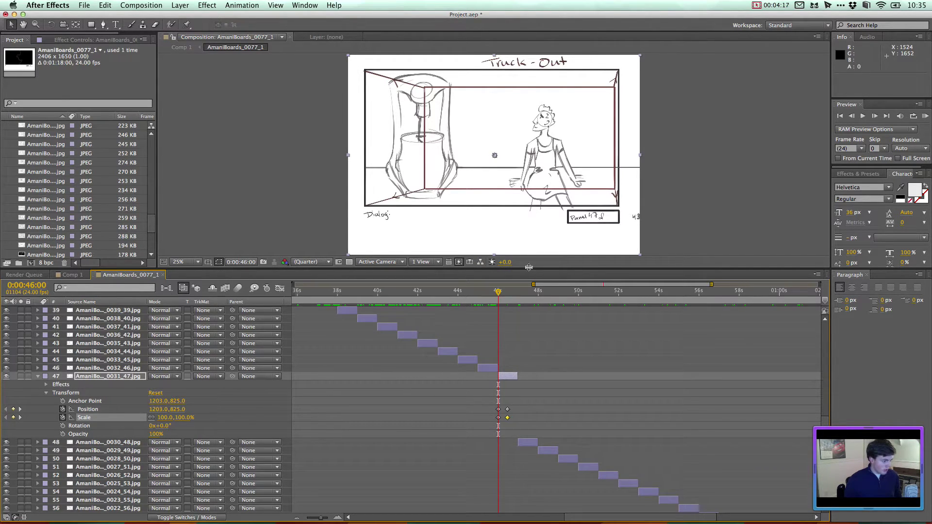
pyautogui.moveTo(528, 274); pyautogui.dragTo(528, 317)
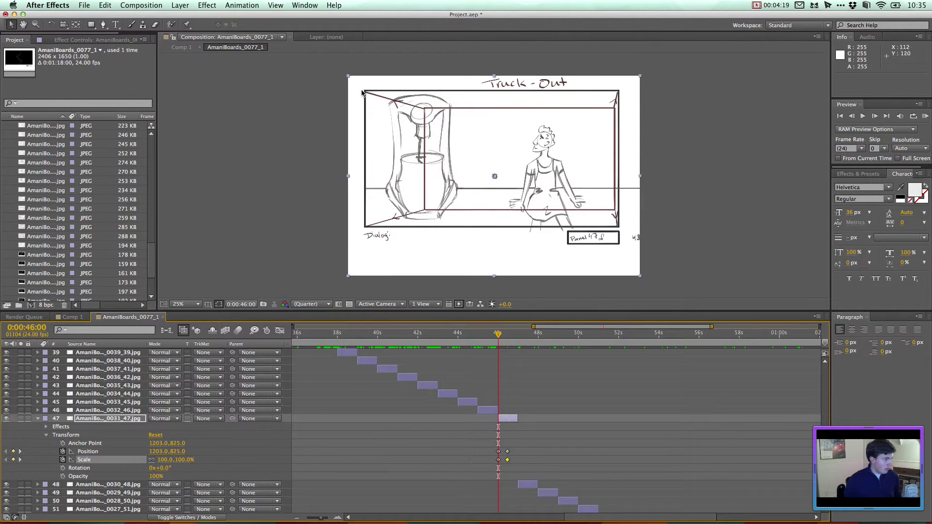
pyautogui.moveTo(350, 81); pyautogui.dragTo(294, 48)
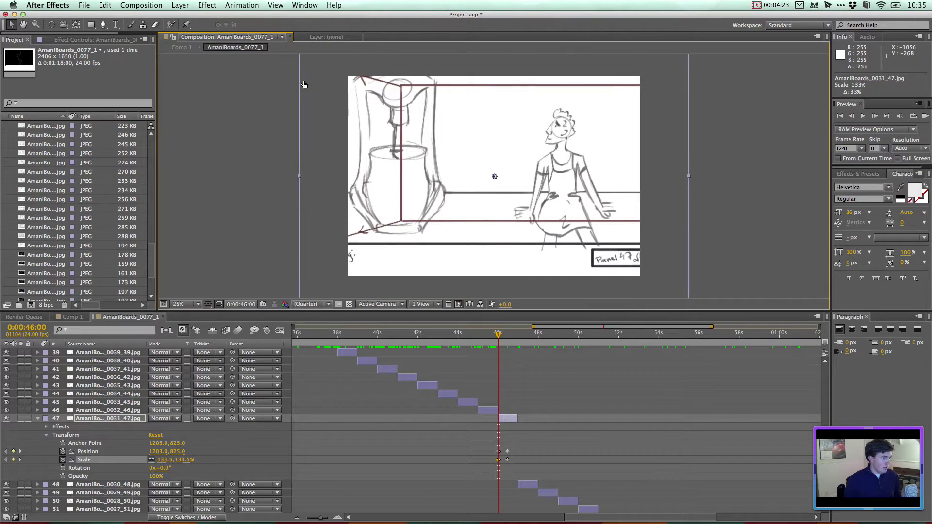
pyautogui.moveTo(536, 134); pyautogui.dragTo(503, 140)
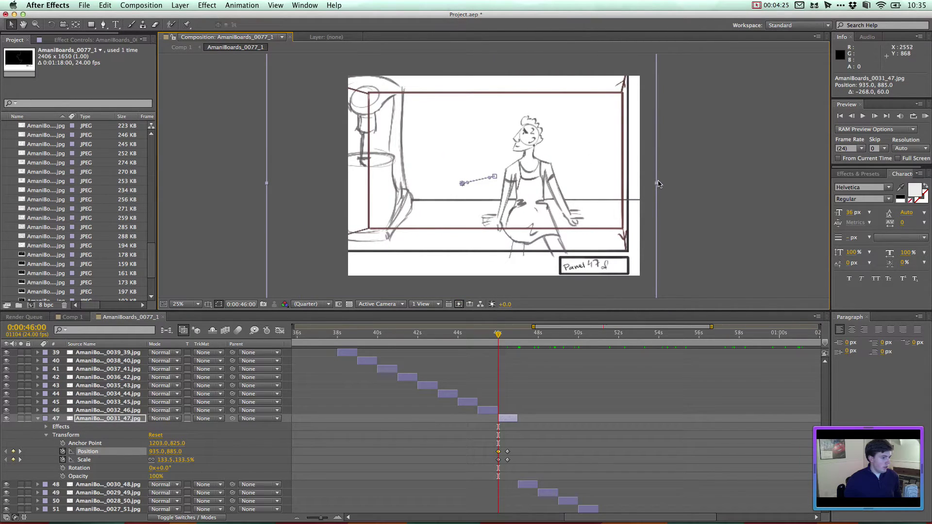
pyautogui.scroll(2, 294, 173)
pyautogui.scroll(-3, 301, 170)
# - Finish the close-up on the girl at 192.6% scale and position 543,1077
pyautogui.moveTo(381, 117); pyautogui.dragTo(359, 106)
pyautogui.moveTo(462, 160); pyautogui.dragTo(458, 169)
pyautogui.click(361, 115)
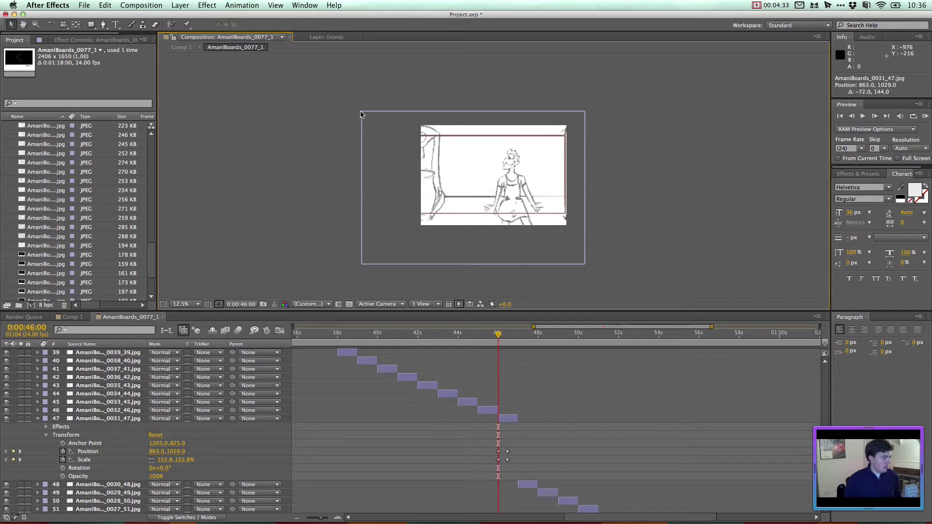
pyautogui.click(388, 125)
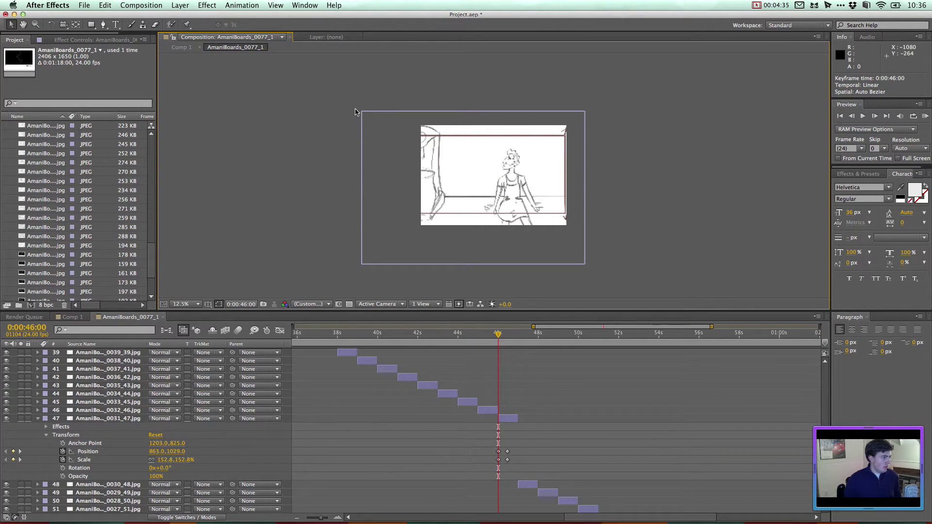
pyautogui.moveTo(362, 113); pyautogui.dragTo(333, 92)
pyautogui.moveTo(463, 162); pyautogui.dragTo(443, 165)
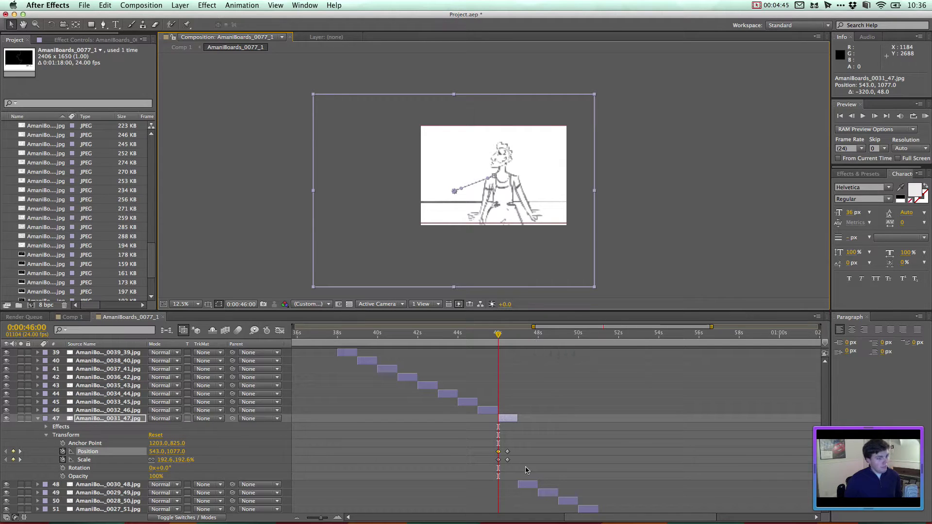
pyautogui.moveTo(520, 476); pyautogui.dragTo(455, 443)
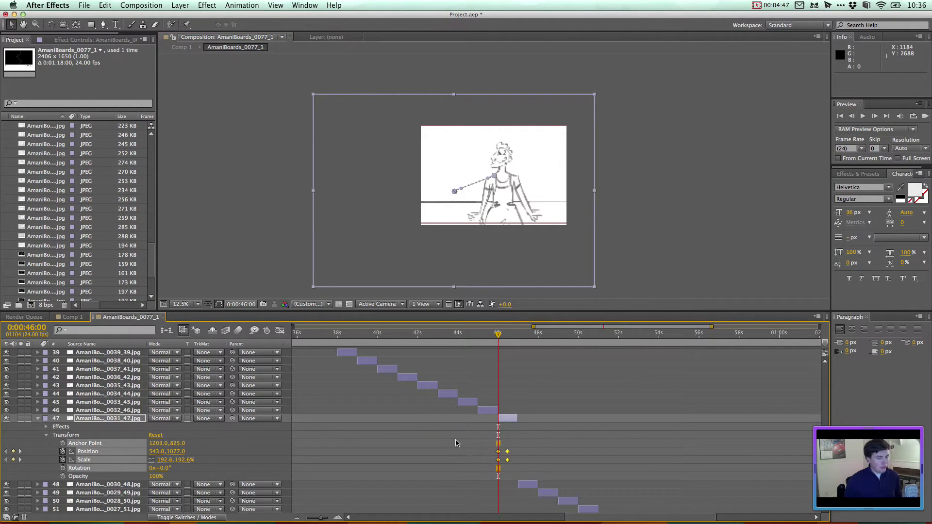
# - Check the pull-out from the 192.6% close-up by scrubbing between 46:00 and 46:15
pyautogui.rightClick(507, 452)
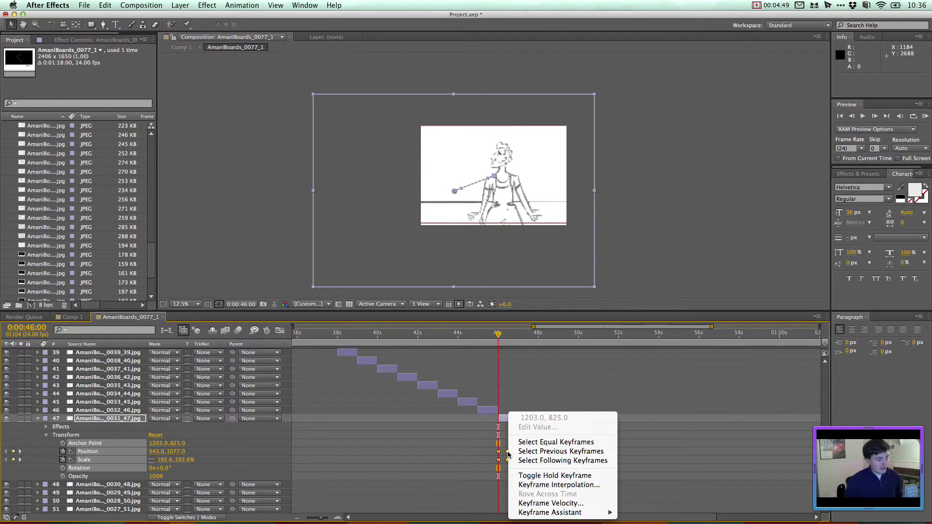
pyautogui.click(486, 443)
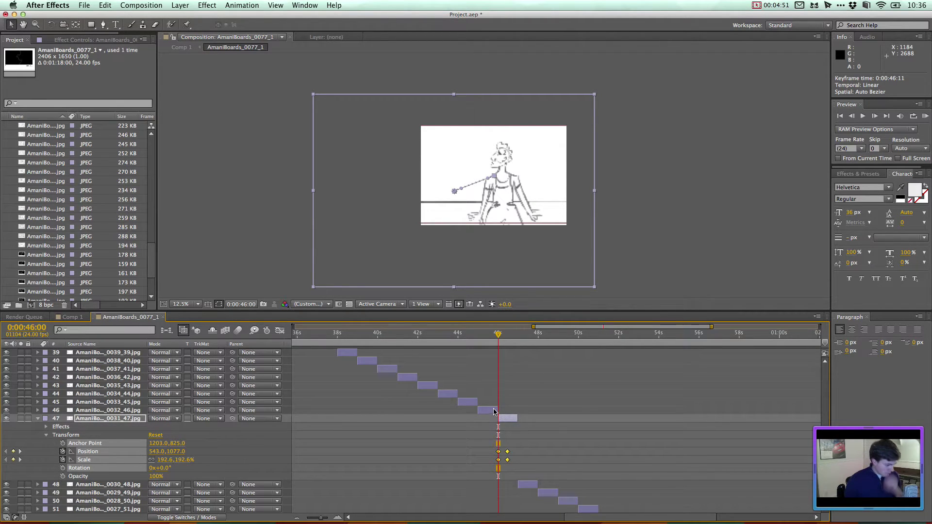
pyautogui.moveTo(497, 335); pyautogui.dragTo(508, 334)
# - At the 46:11 keyframe, scale the panel to 130.5% at position 1367,949, then scrub to check
pyautogui.press('.')
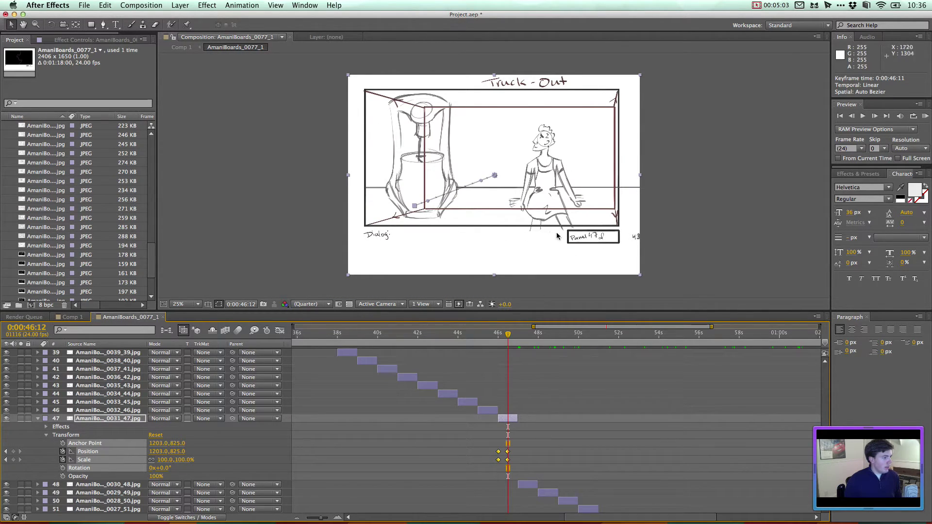
pyautogui.press('pageup')
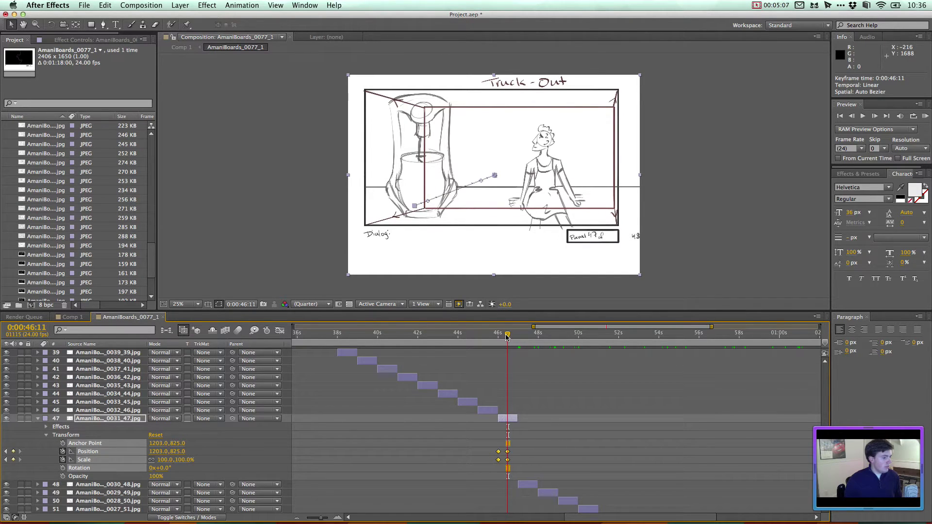
pyautogui.click(346, 78)
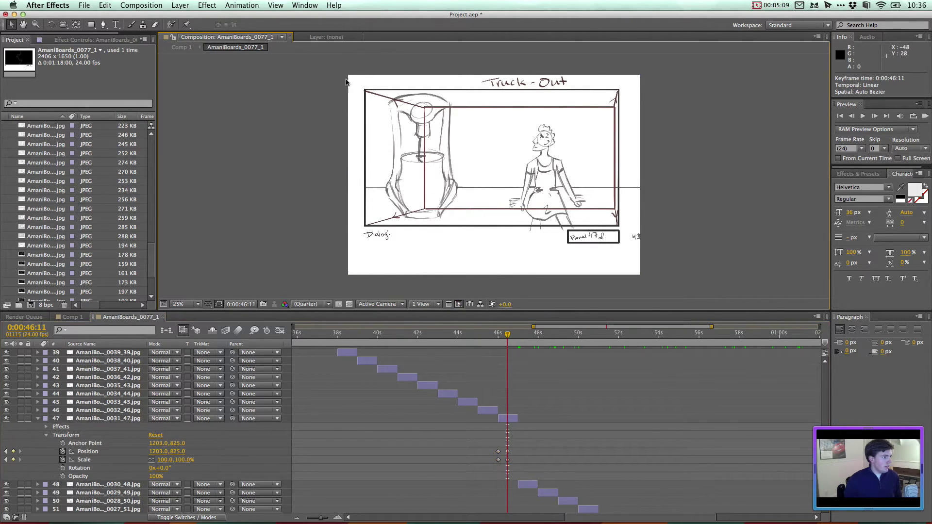
pyautogui.moveTo(347, 76); pyautogui.dragTo(296, 55)
pyautogui.moveTo(473, 149); pyautogui.dragTo(485, 175)
pyautogui.moveTo(405, 121); pyautogui.dragTo(404, 109)
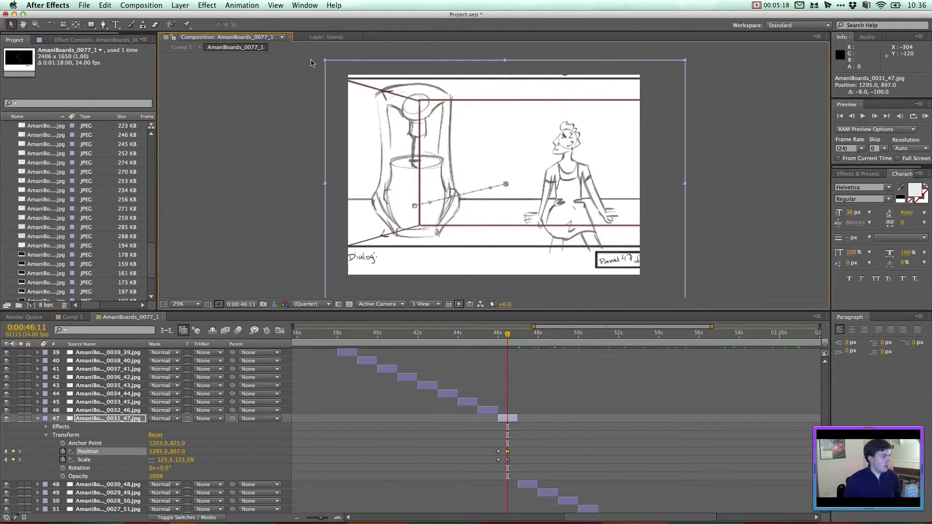
pyautogui.moveTo(327, 64); pyautogui.dragTo(322, 60)
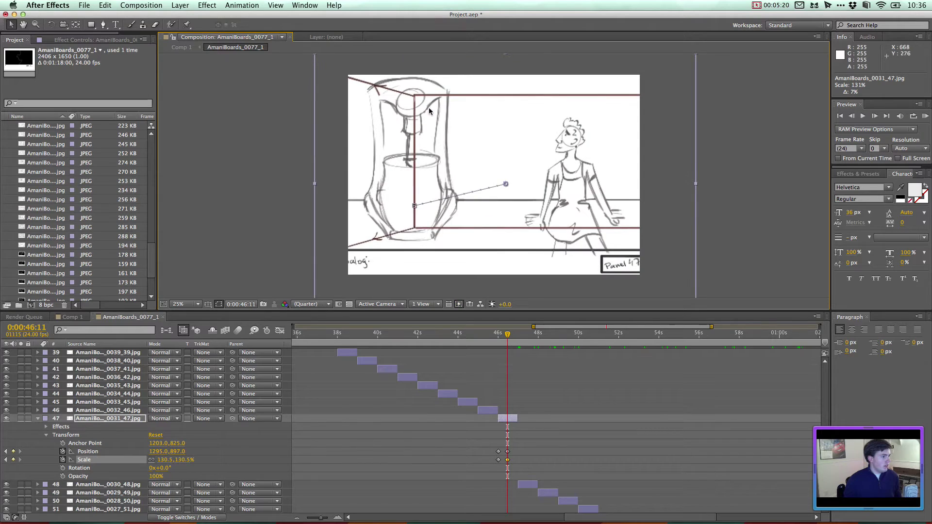
pyautogui.moveTo(429, 107); pyautogui.dragTo(442, 124)
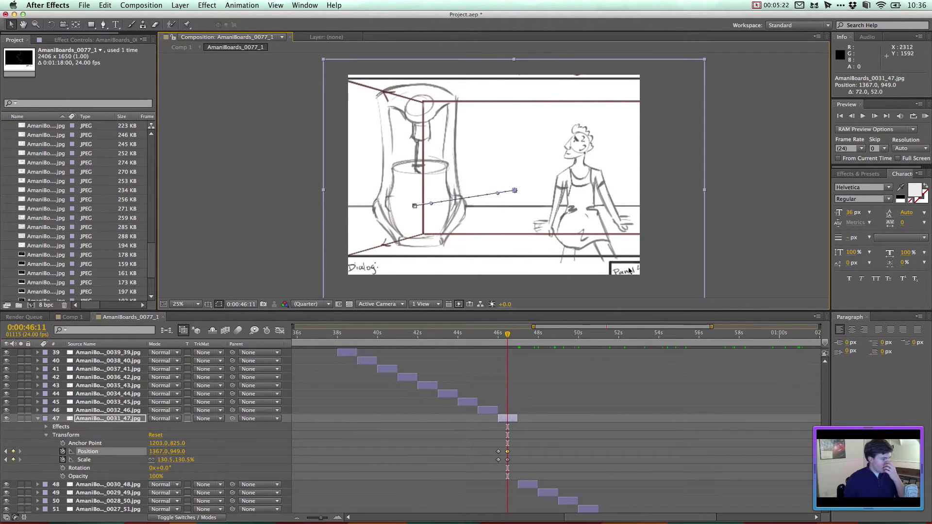
pyautogui.moveTo(507, 334)
pyautogui.mouseDown()
pyautogui.moveTo(493, 336)
pyautogui.moveTo(510, 334)
pyautogui.mouseUp()
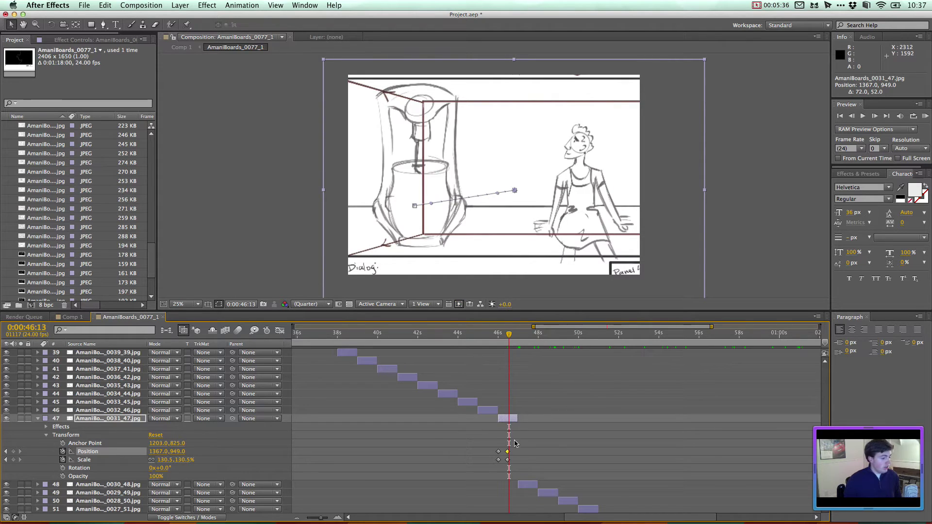
pyautogui.click(529, 433)
# - Apply Easy Ease to layer 47's Position and Scale keyframes and scrub to check the motion
pyautogui.moveTo(507, 455); pyautogui.dragTo(495, 462)
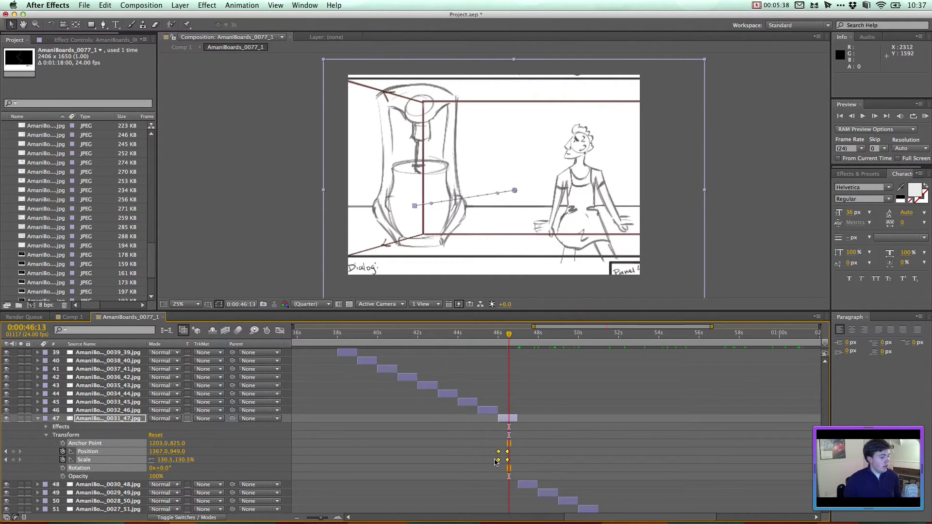
pyautogui.rightClick(498, 461)
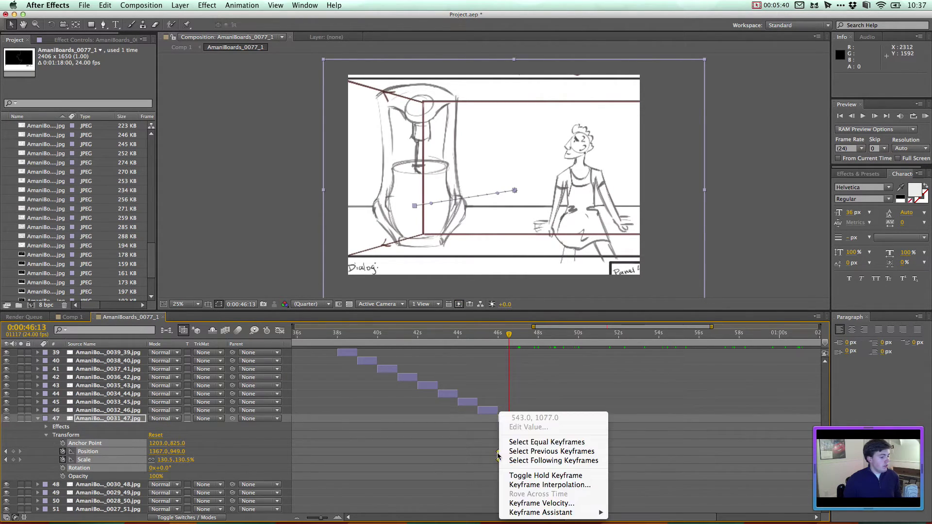
pyautogui.moveTo(517, 513)
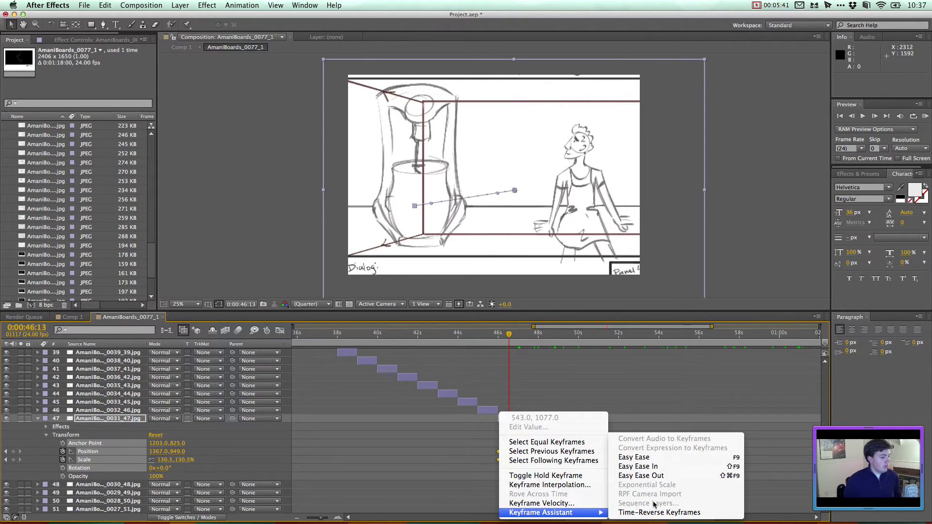
pyautogui.click(670, 458)
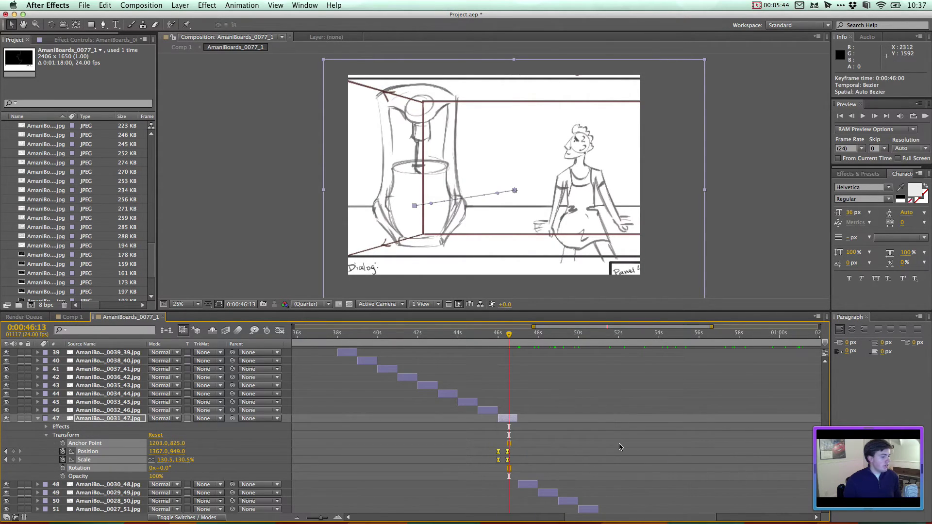
pyautogui.moveTo(505, 341); pyautogui.dragTo(493, 336)
# - Shift the eased keyframes to begin at 46:05, preview the pull-out, and save the project
pyautogui.moveTo(512, 448)
pyautogui.mouseDown()
pyautogui.moveTo(494, 461)
pyautogui.moveTo(504, 463)
pyautogui.mouseUp()
pyautogui.moveTo(491, 337); pyautogui.dragTo(499, 334)
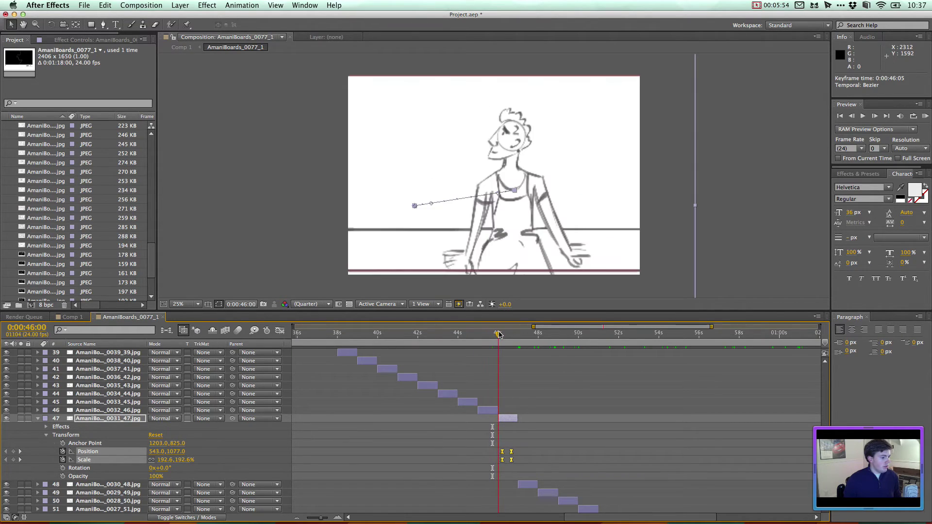
pyautogui.press('space')
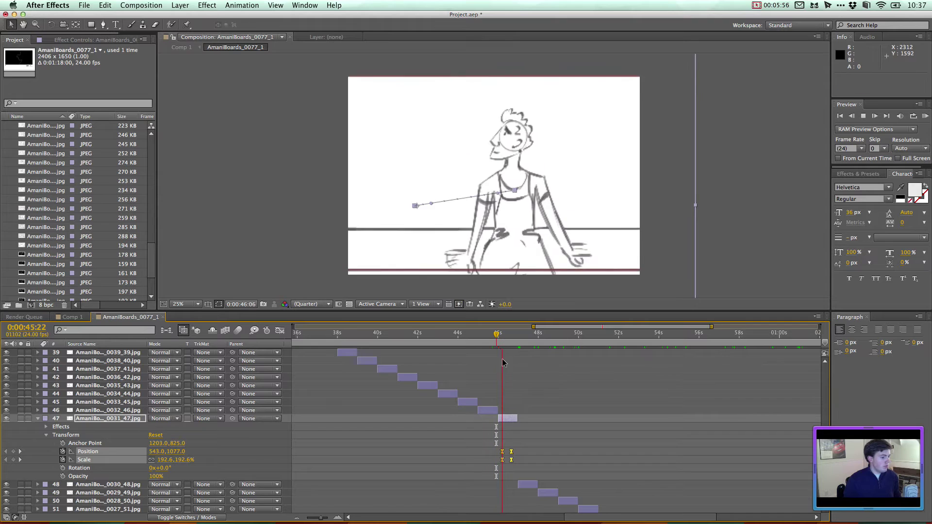
pyautogui.press('space')
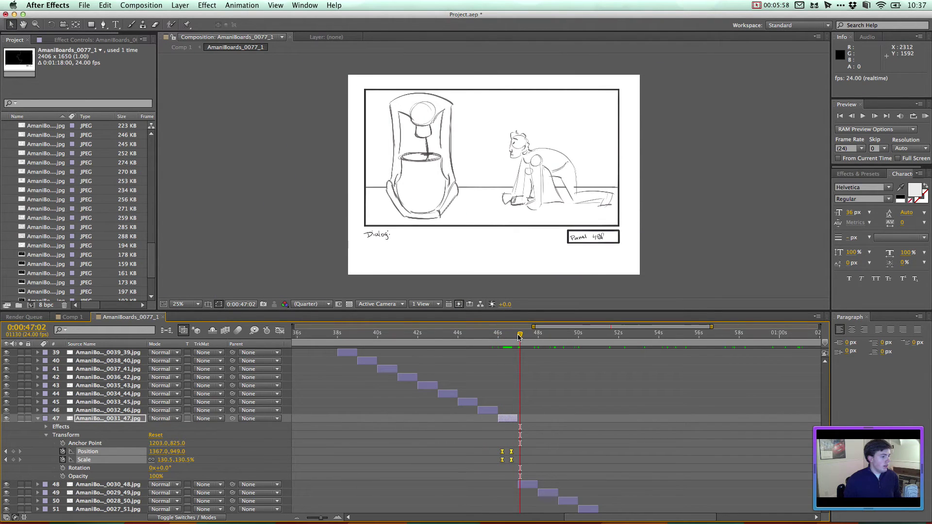
pyautogui.moveTo(520, 336); pyautogui.dragTo(502, 334)
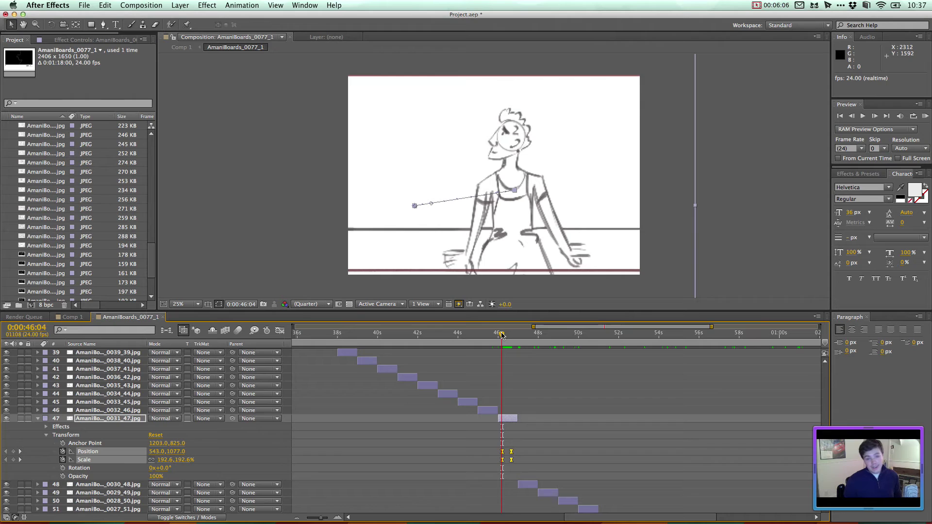
pyautogui.moveTo(502, 335)
pyautogui.mouseDown()
pyautogui.moveTo(518, 335)
pyautogui.moveTo(500, 328)
pyautogui.mouseUp()
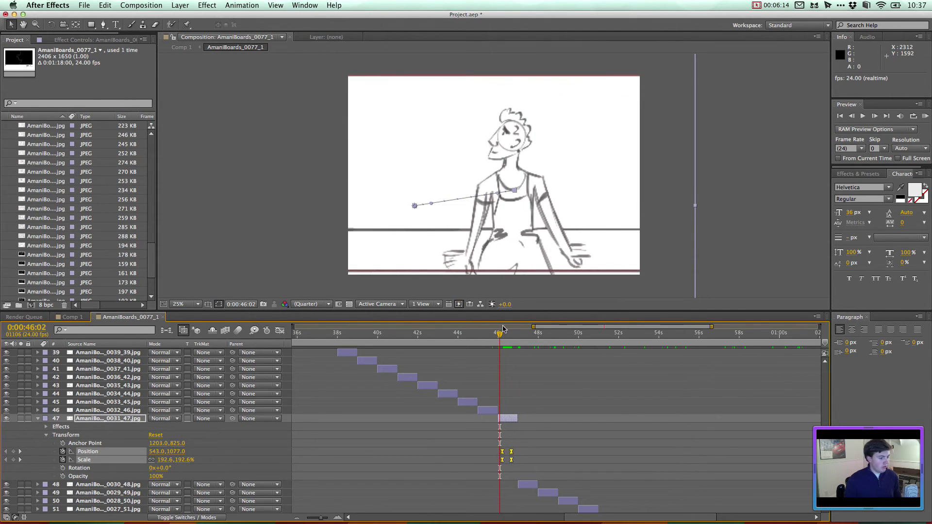
pyautogui.press('super+s')
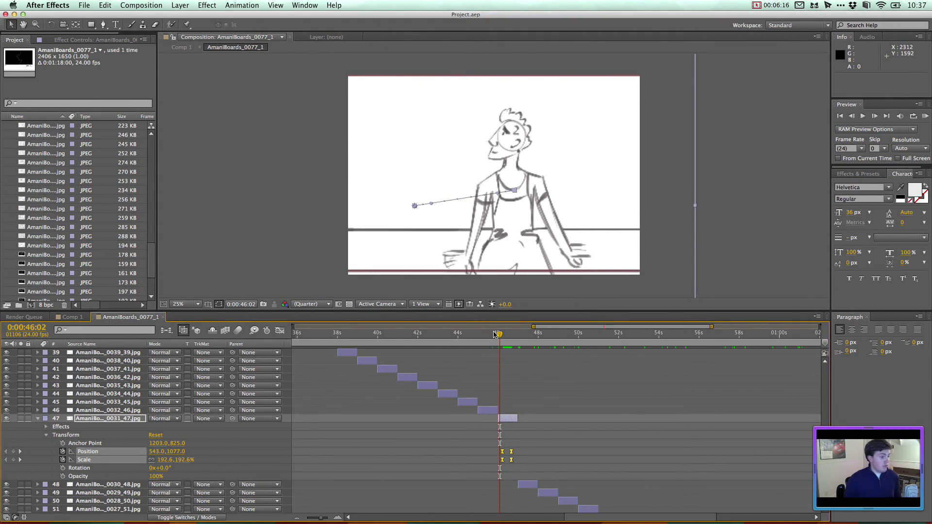
# - Scrub through the panels near 46 s and before the Truck-Out, then return to 0:00:00:00
pyautogui.moveTo(496, 334); pyautogui.dragTo(758, 353)
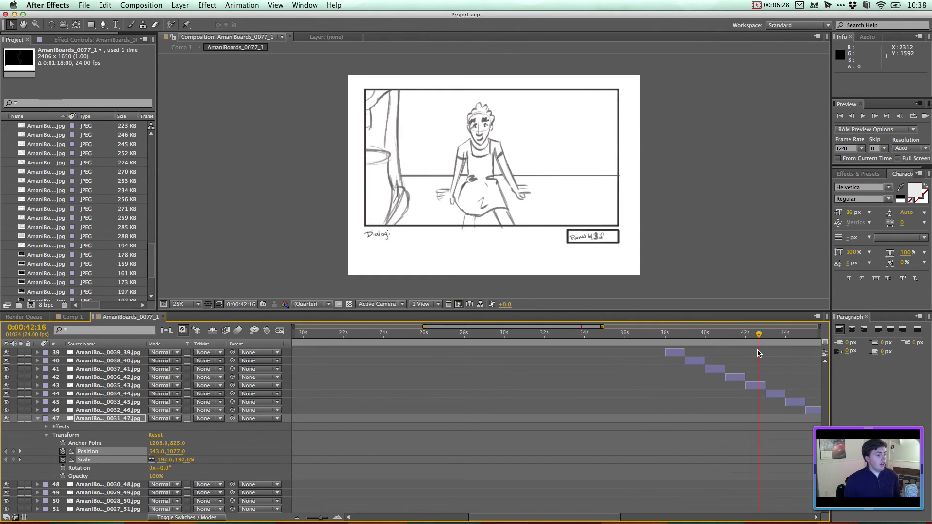
pyautogui.hscroll(5, 759, 353)
pyautogui.moveTo(456, 341); pyautogui.dragTo(512, 340)
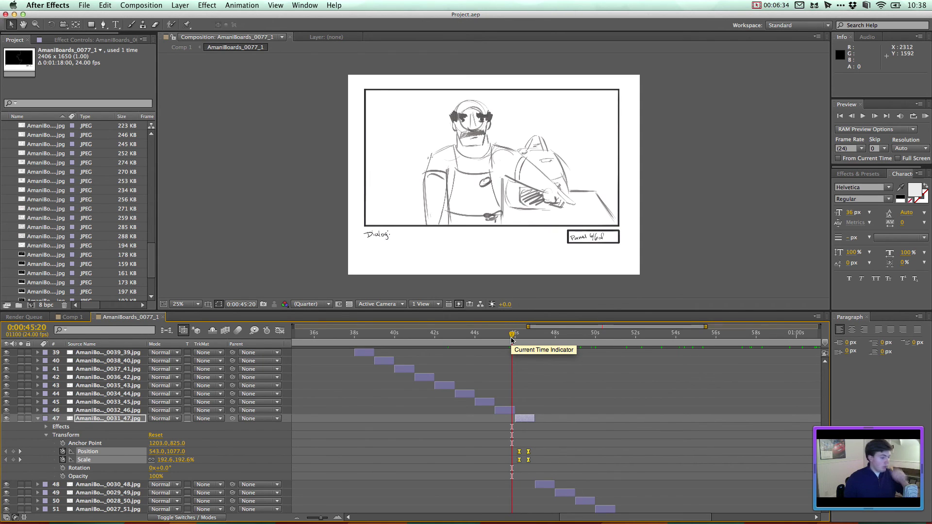
pyautogui.moveTo(512, 340)
pyautogui.mouseDown()
pyautogui.moveTo(523, 340)
pyautogui.moveTo(510, 337)
pyautogui.mouseUp()
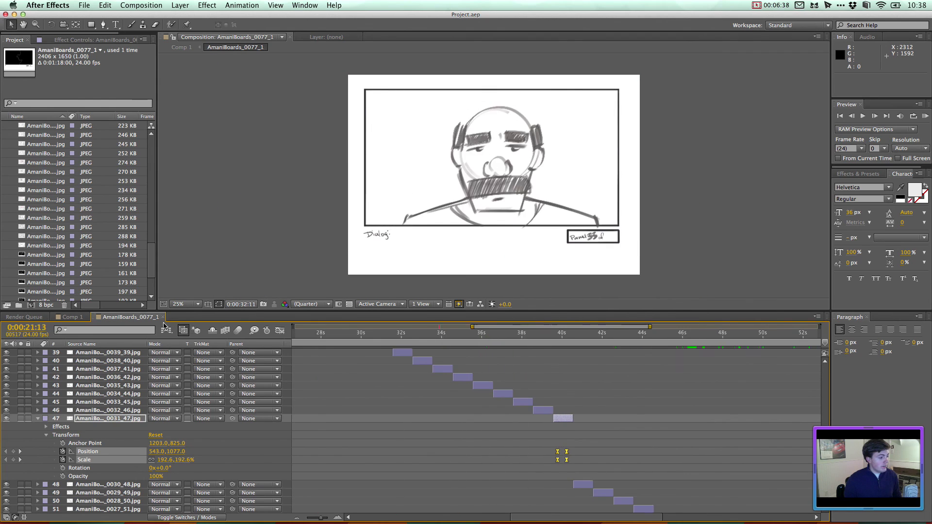
pyautogui.press('Home')
pyautogui.click(756, 5)
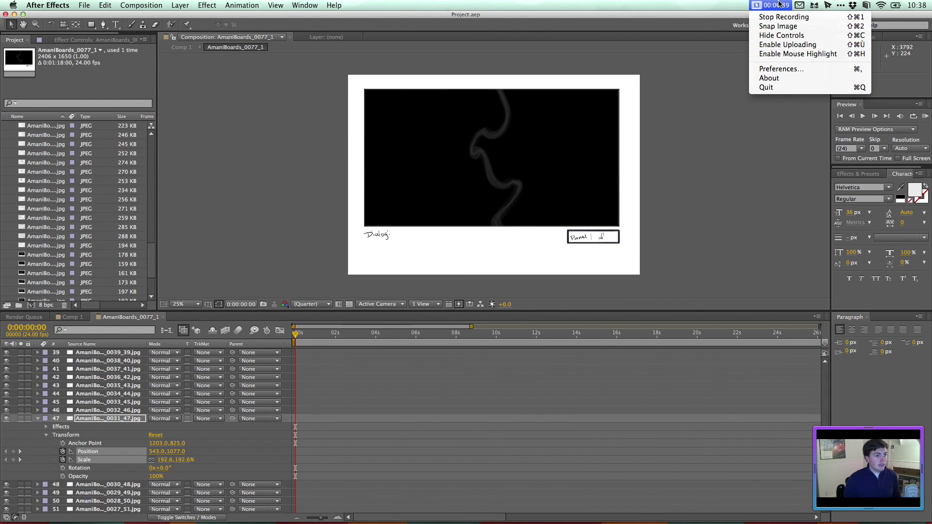